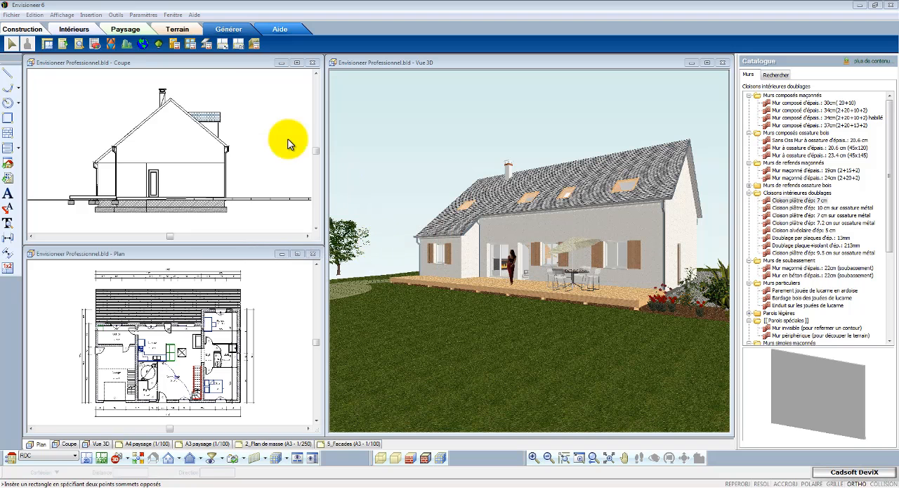
- Generate the project's quantity estimate and open it with the associated editor, Excel
click(116, 15)
mouse_move(157, 55)
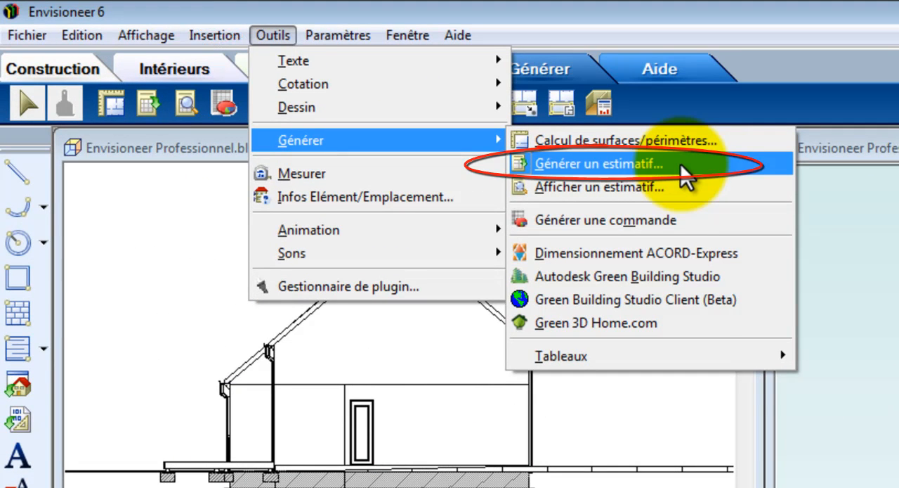
click(680, 167)
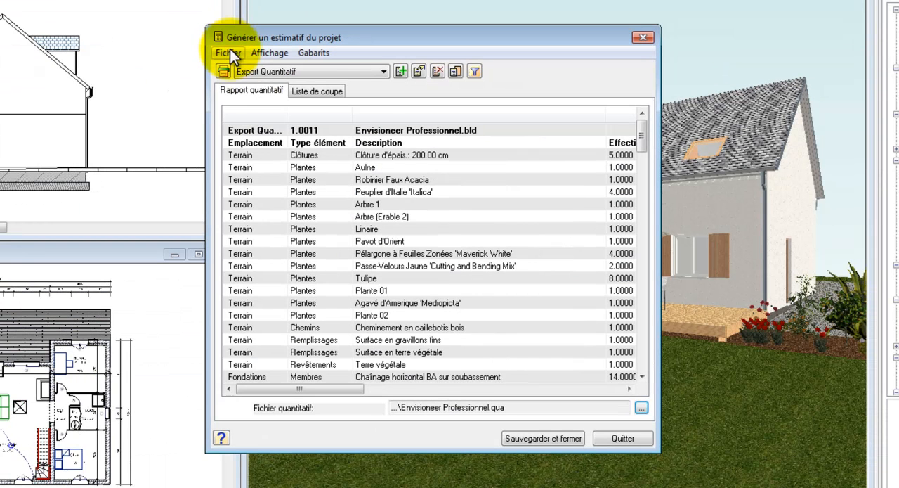
click(229, 52)
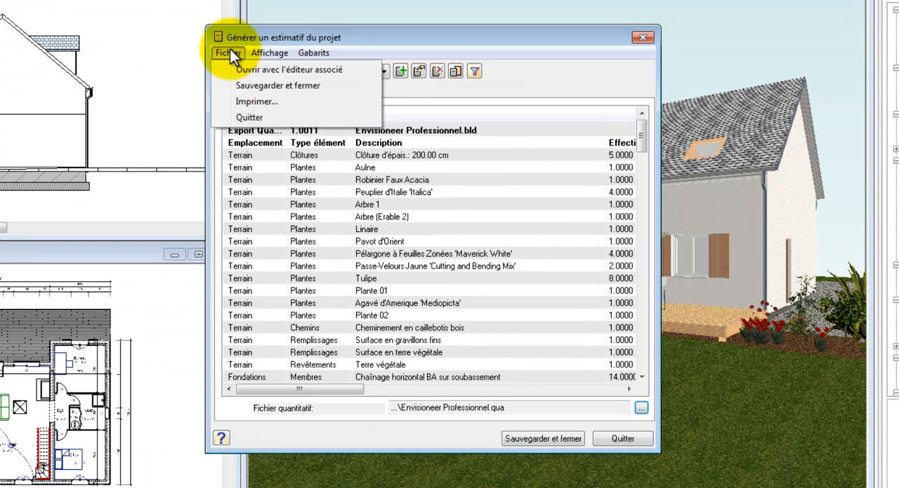
click(265, 72)
click(476, 373)
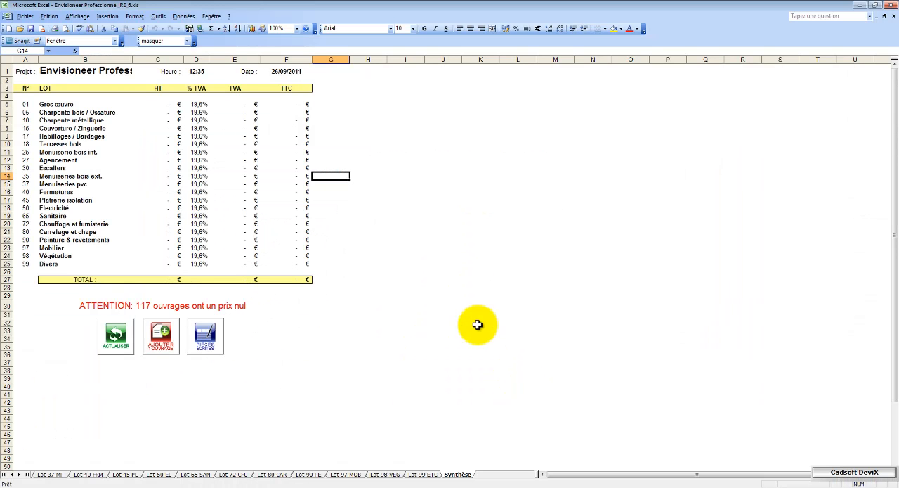
- On sheet Lot 01-GO, copy the code of the 60.00 x 40.00 cm strip footing (Semelle filante) from cell A10
click(4, 474)
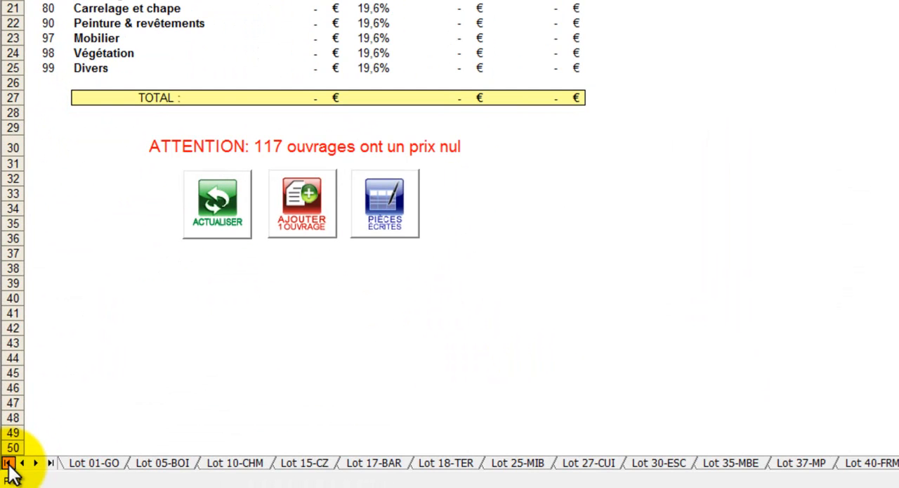
click(95, 463)
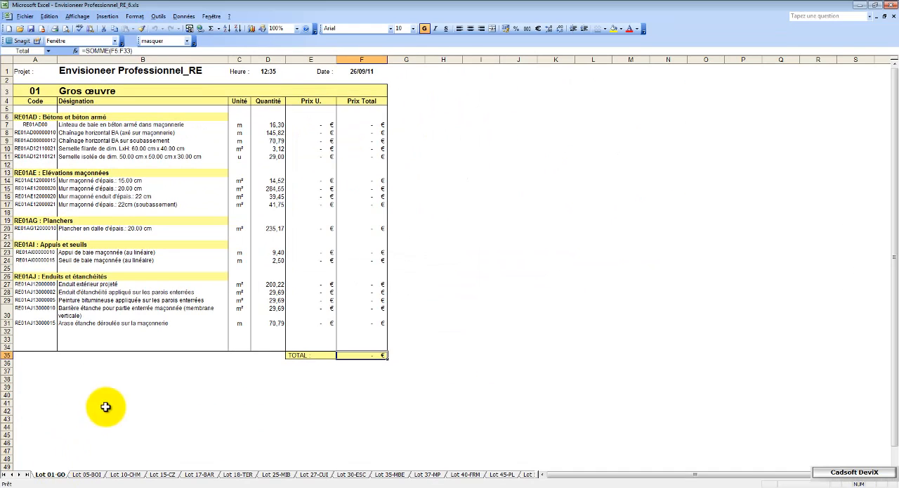
click(7, 148)
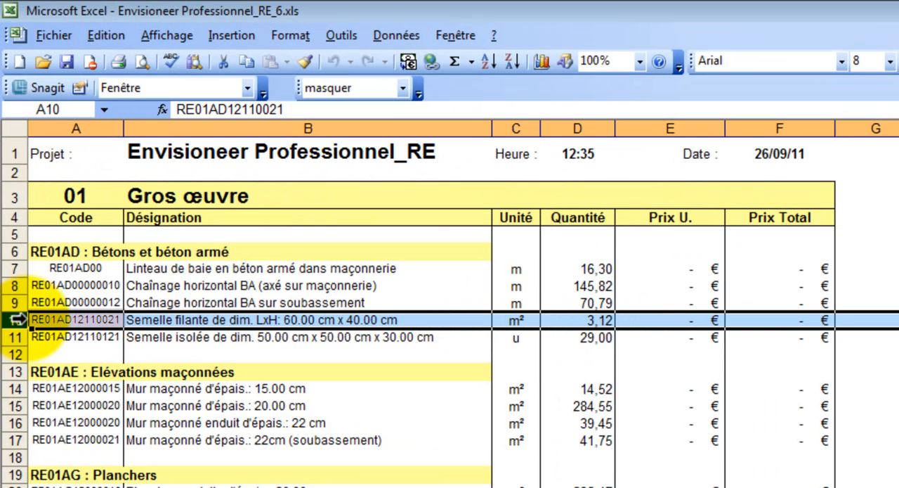
click(77, 320)
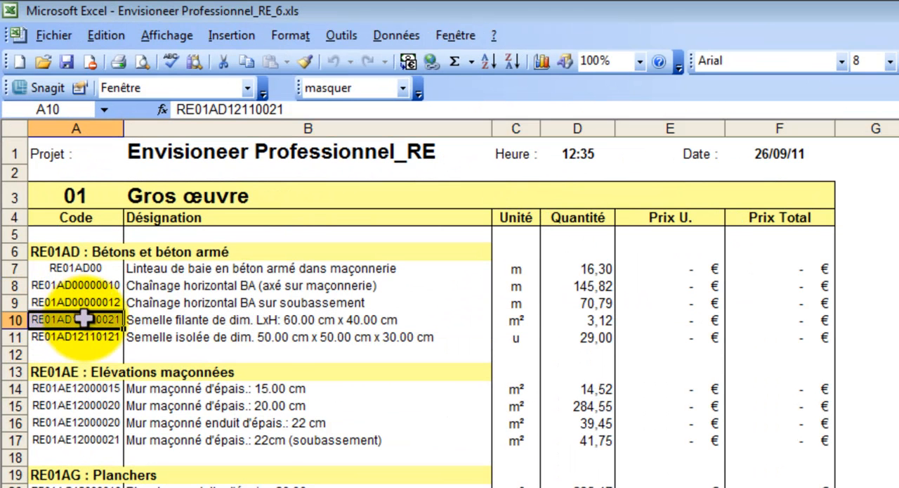
right_click(99, 320)
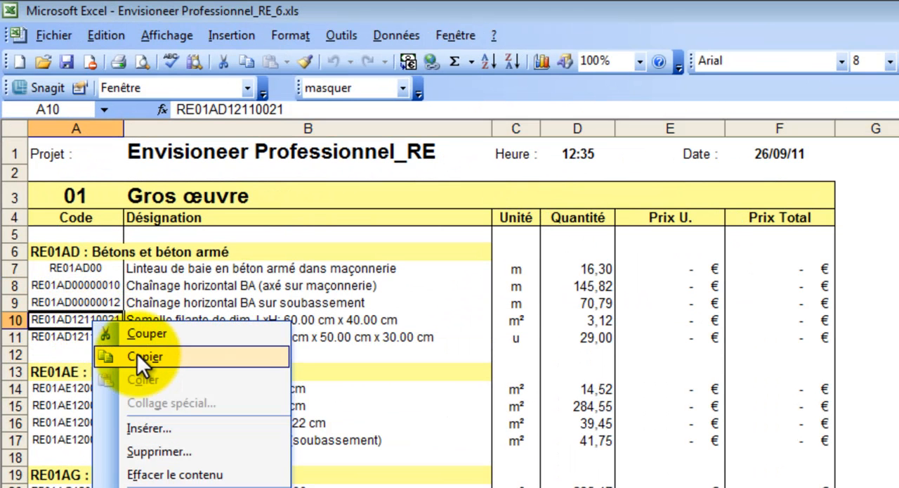
click(137, 354)
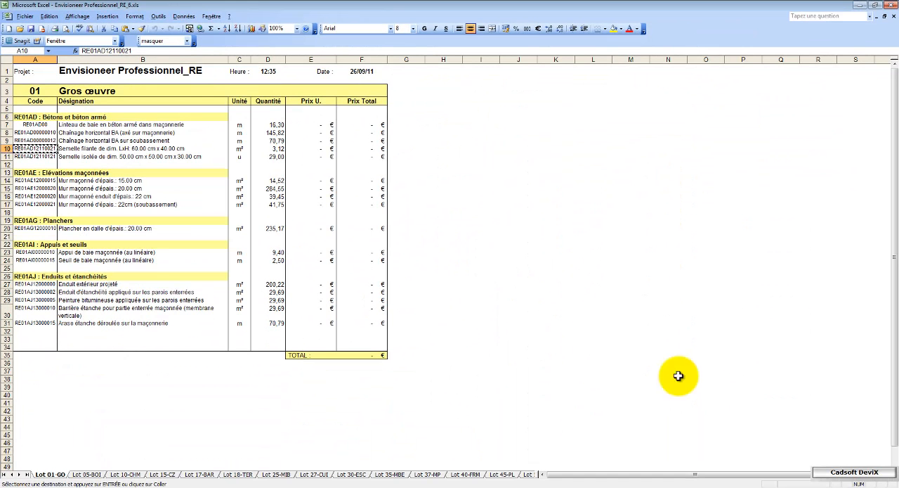
- Switch to Cadsoft DeviX and look up the copied division code RE01AD12110021
click(834, 475)
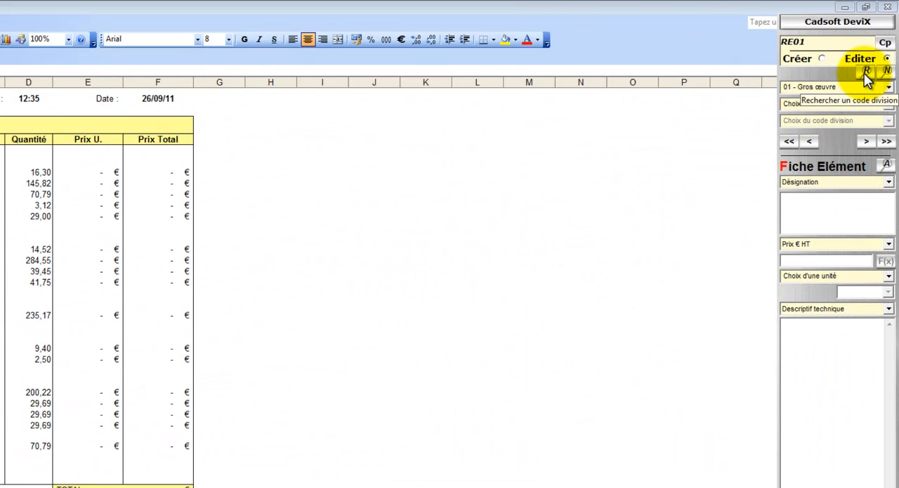
click(868, 72)
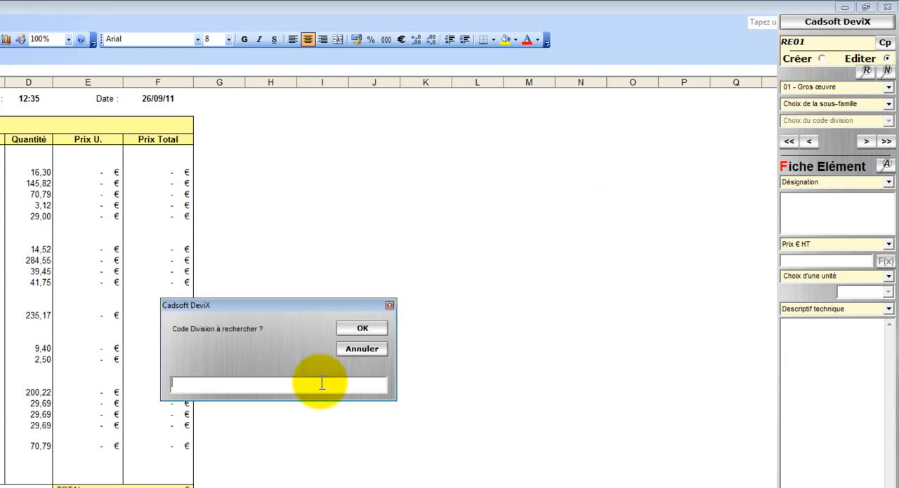
right_click(322, 383)
click(363, 432)
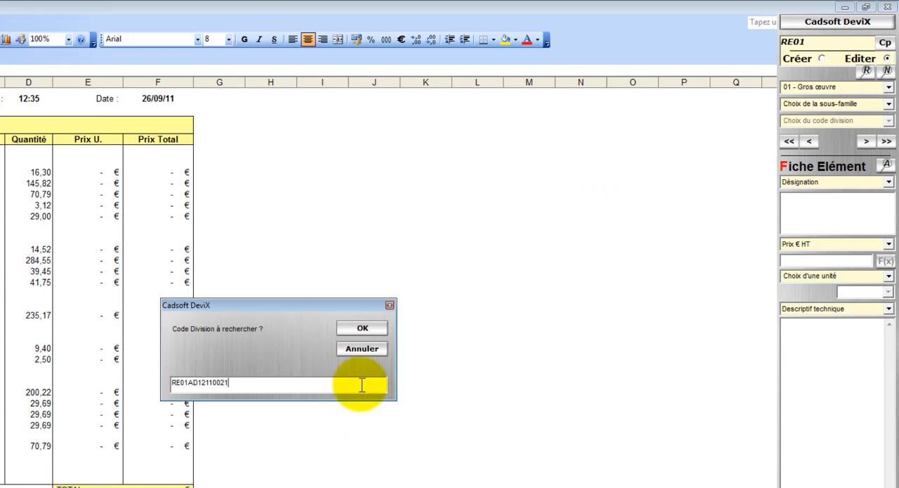
click(362, 329)
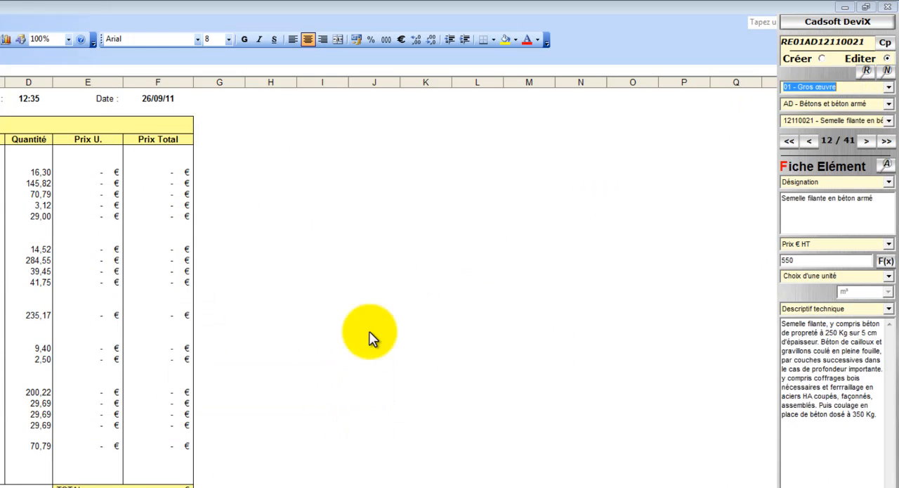
- Set the strip footing's Prix € HT to 532,66 and its unit choice to Semelles de fondations
click(879, 201)
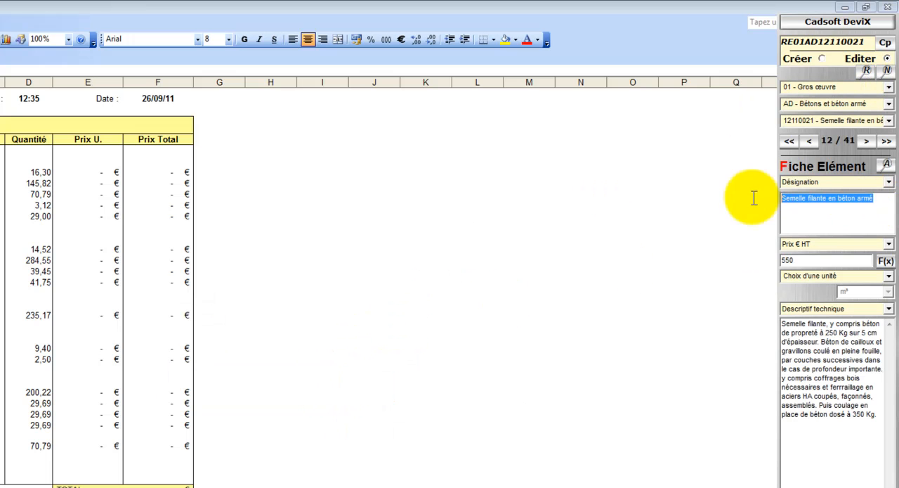
click(850, 260)
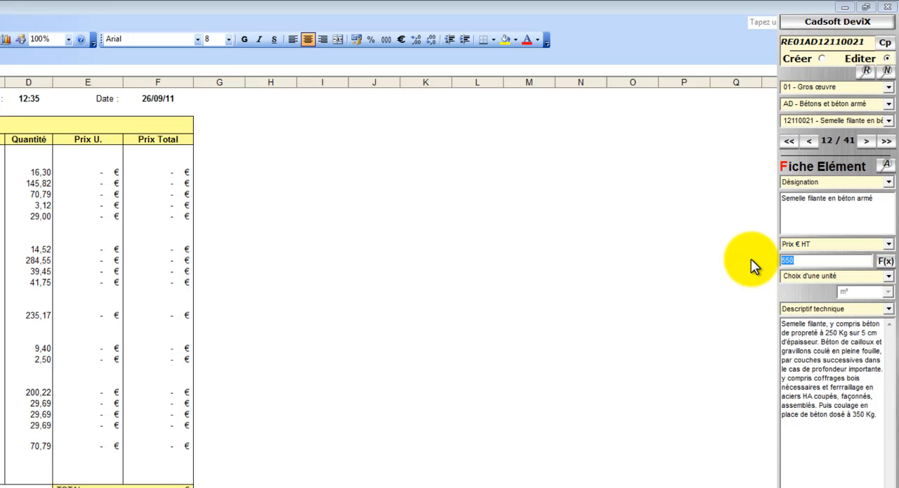
text(532,66)
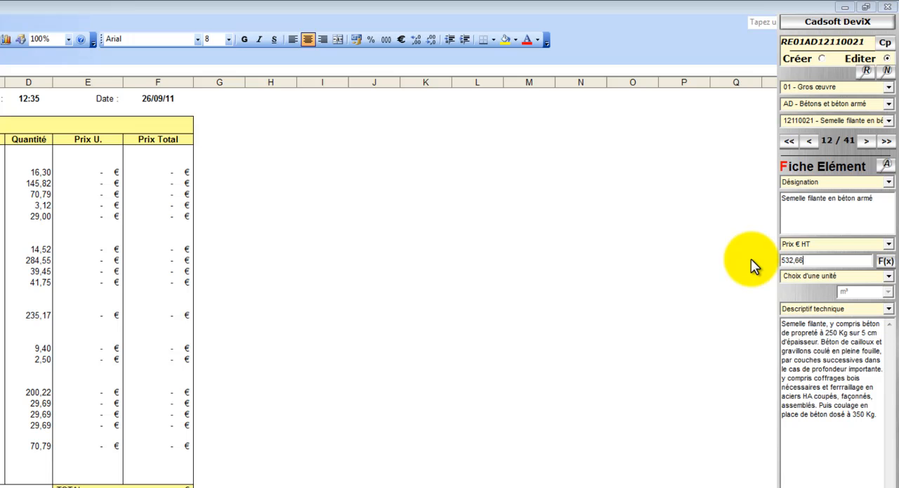
click(889, 276)
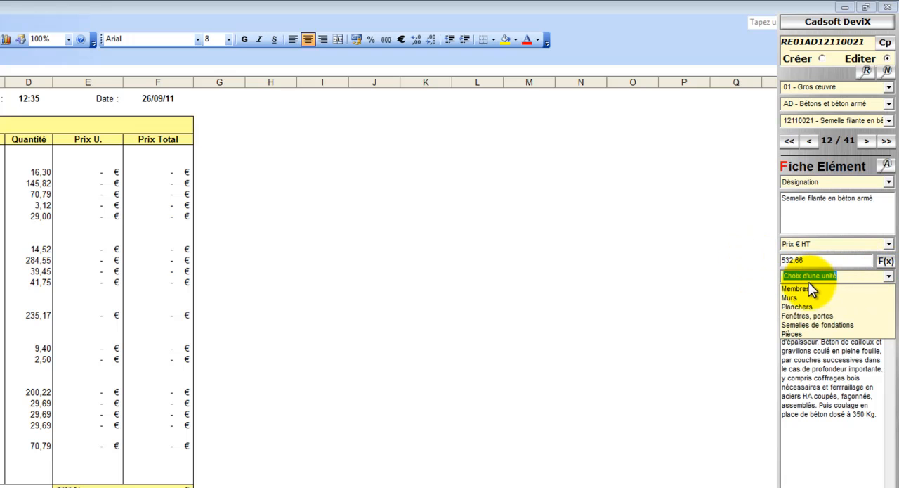
click(804, 326)
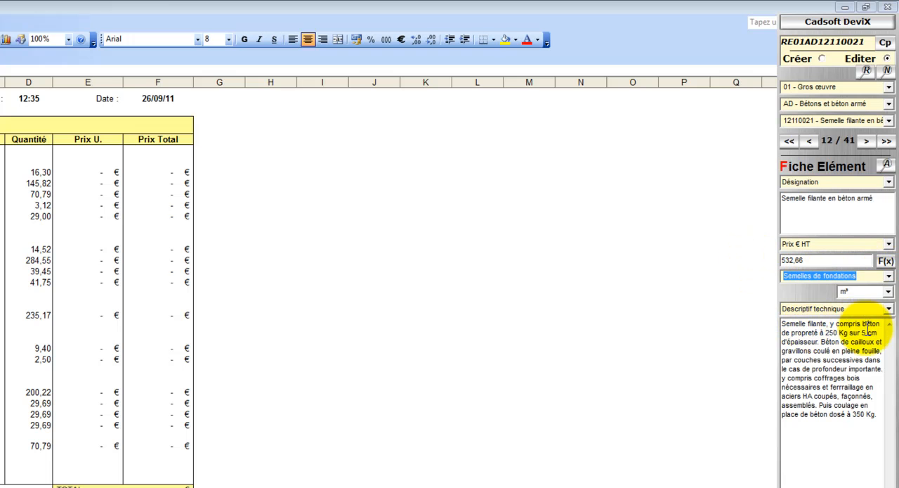
- Review the footing's commercial and technical descriptions, and advance to the next element while accepting the modification to the database
click(889, 312)
click(886, 330)
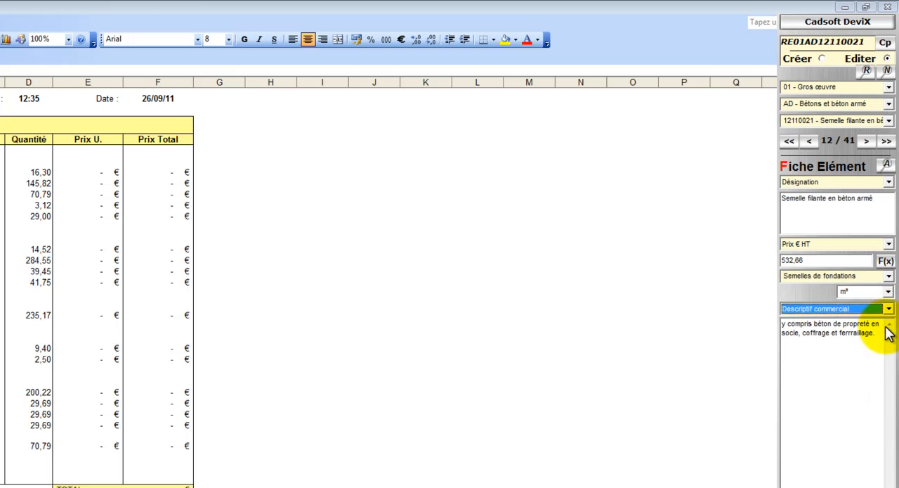
click(890, 312)
click(886, 322)
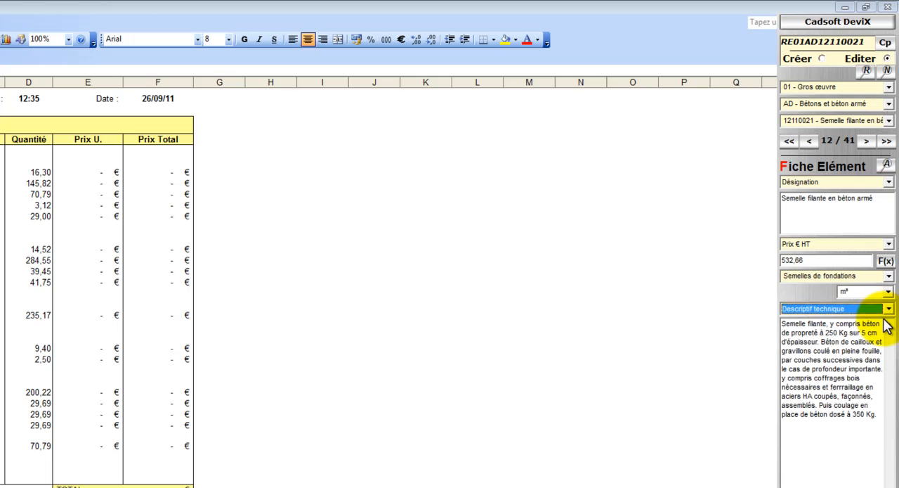
click(866, 141)
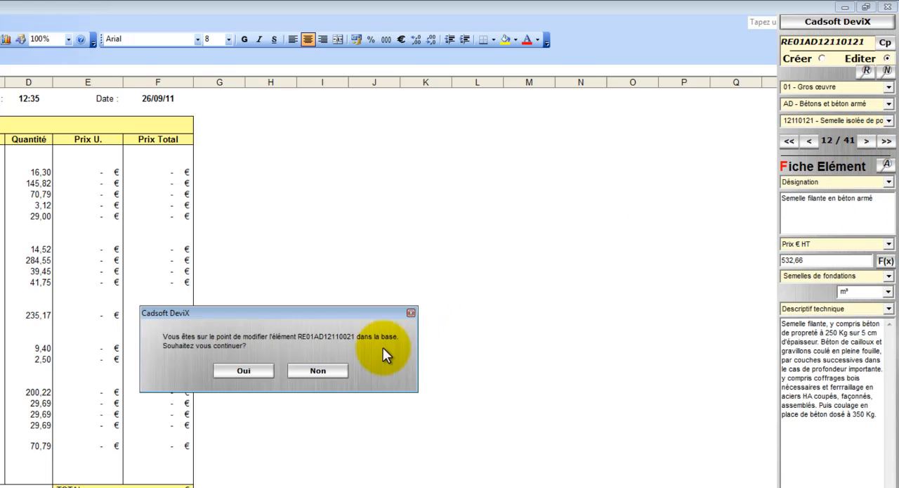
click(266, 370)
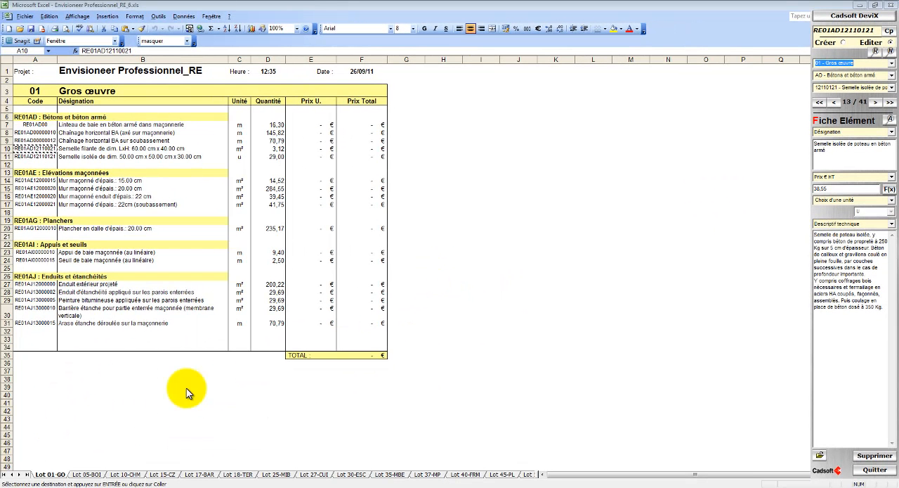
- Update the estimate from the Synthèse sheet, replacing current prices with Prix € HT and enabling Actualiser les unités
click(26, 475)
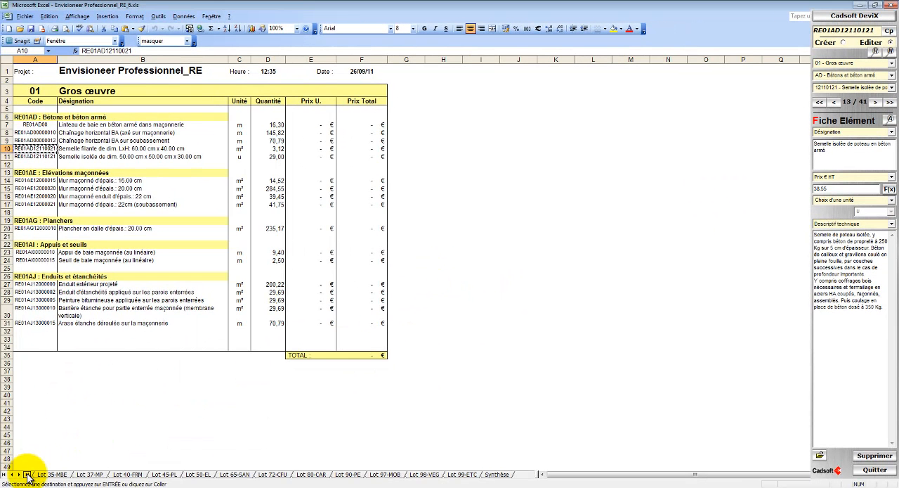
click(496, 474)
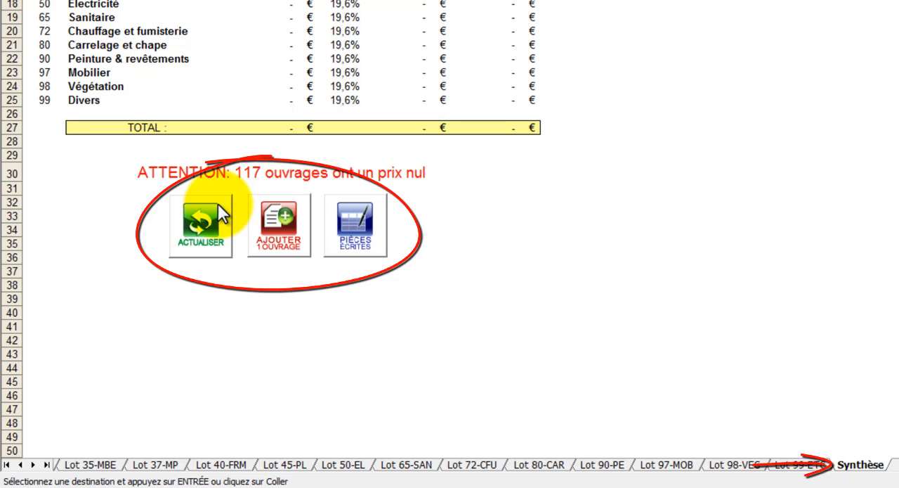
click(217, 205)
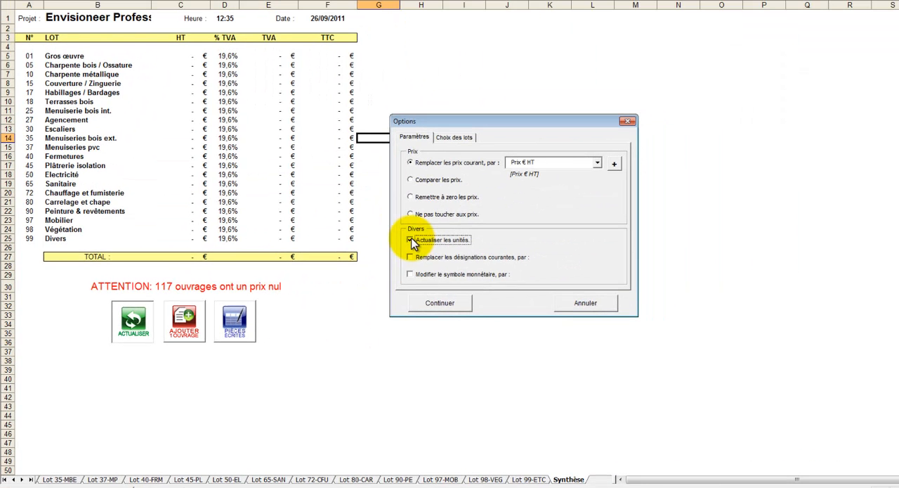
click(560, 141)
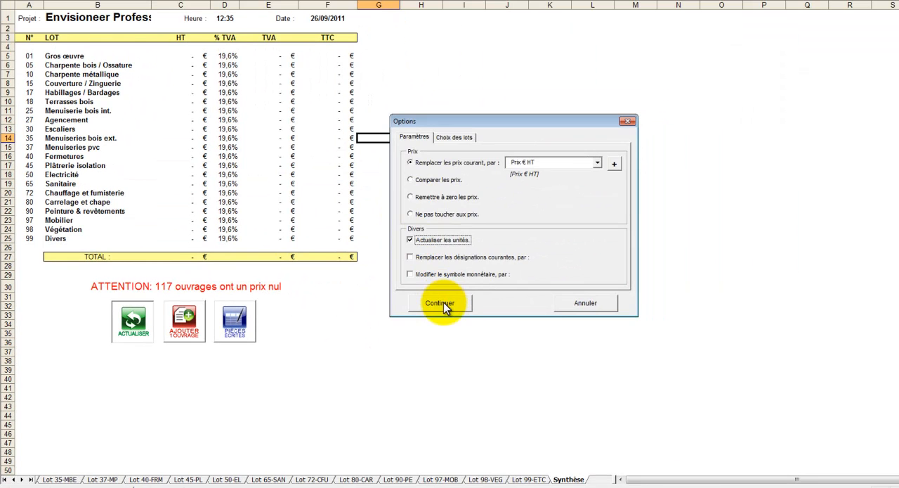
click(440, 303)
- Check the updated price of the strip footing in row 10 of sheet Lot 01-GO
click(5, 478)
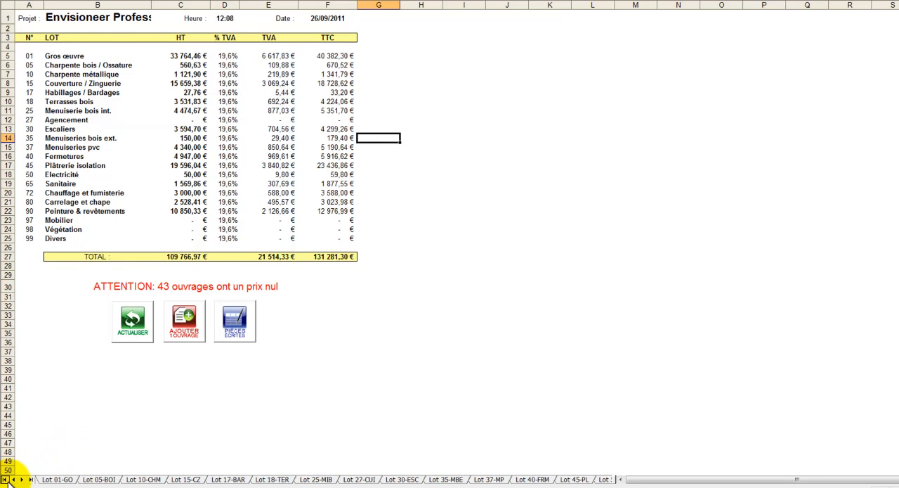
click(51, 478)
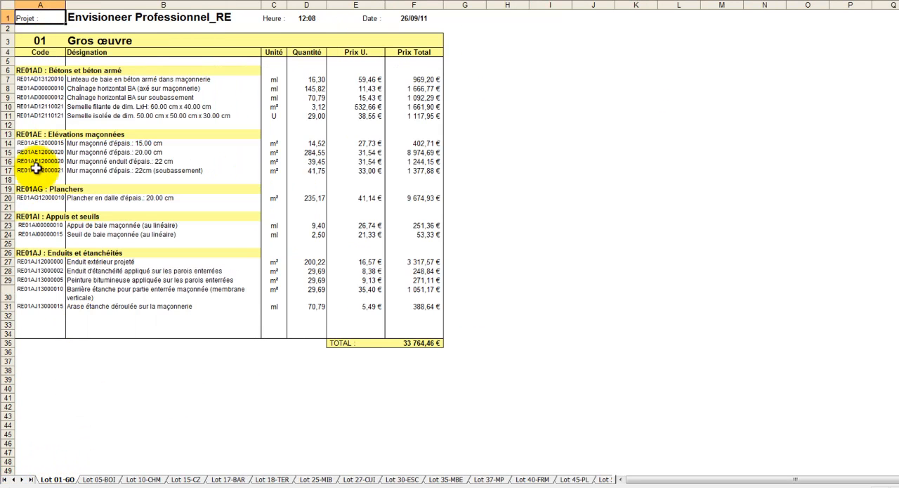
click(7, 106)
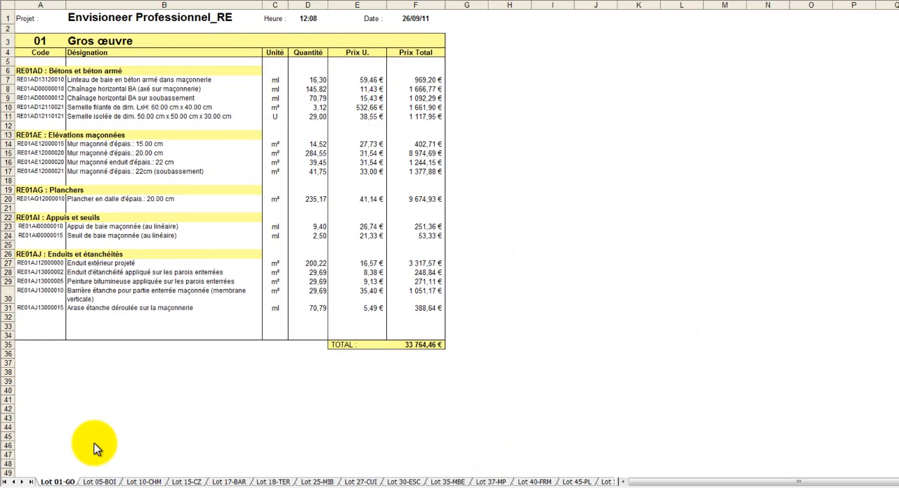
- From the Synthèse sheet, add the Gros œuvre works Implantation pour villa 100/150 m2 au sol, Clôture du chantier et ses aménagements and Panneau de chantier
click(32, 482)
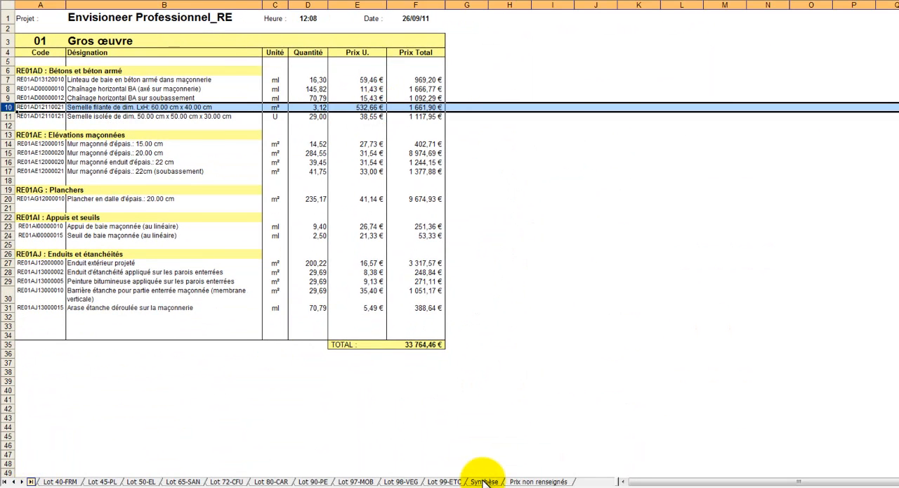
click(483, 481)
click(185, 322)
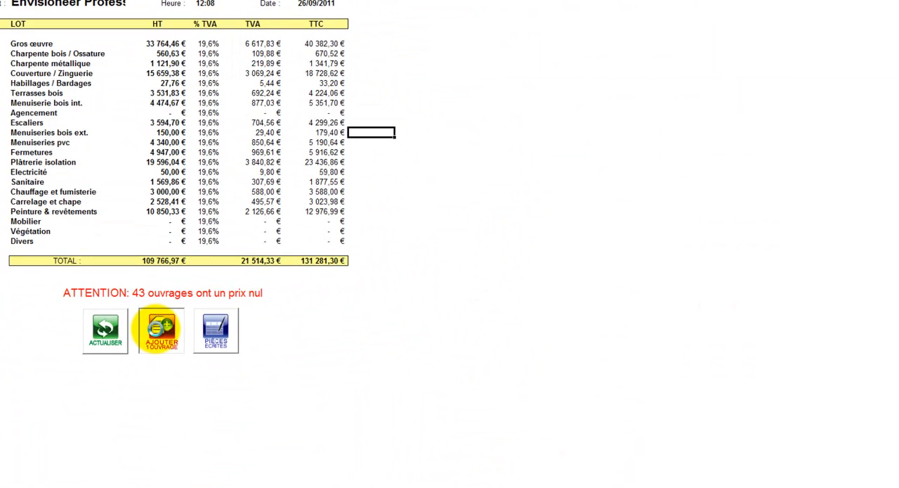
click(419, 104)
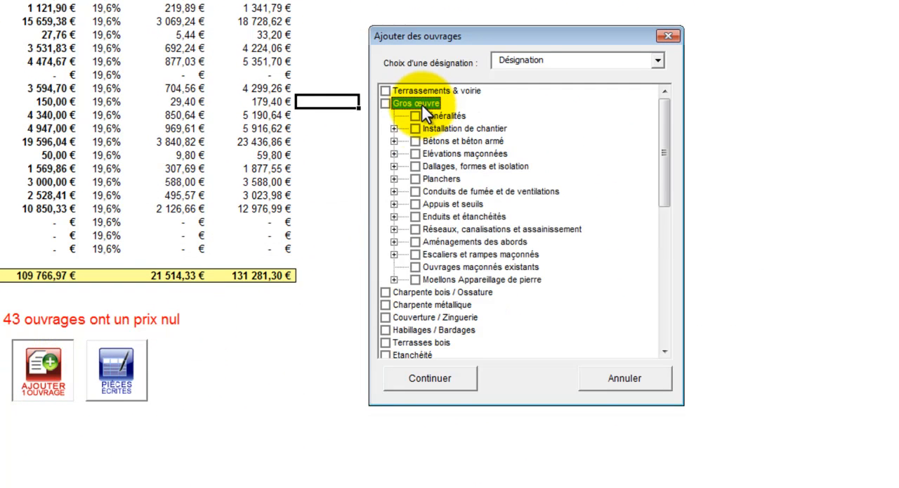
click(394, 129)
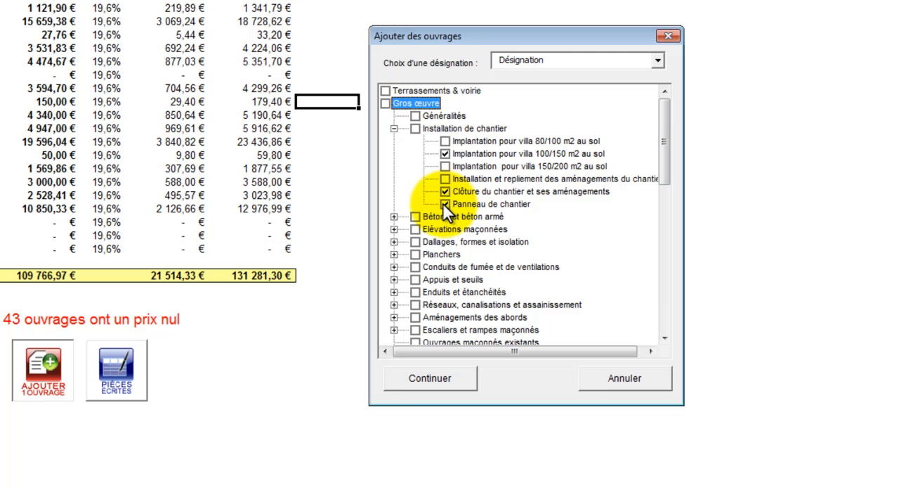
double_click(457, 90)
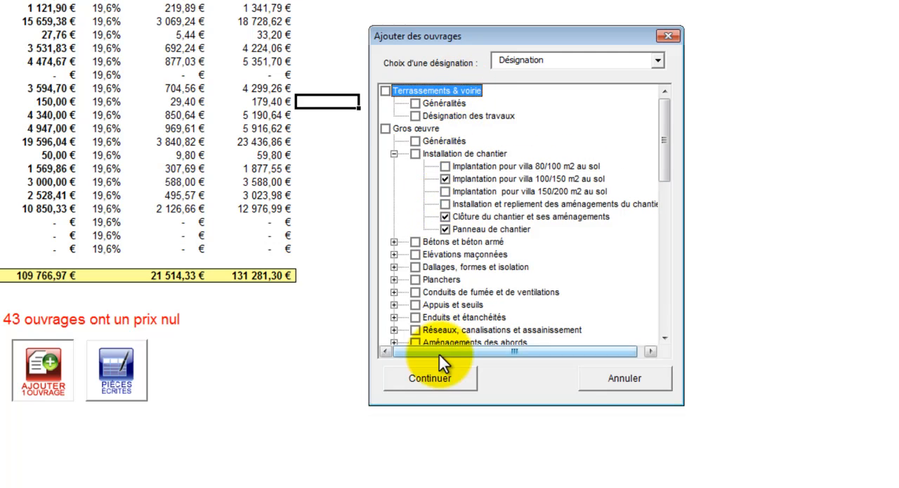
click(432, 376)
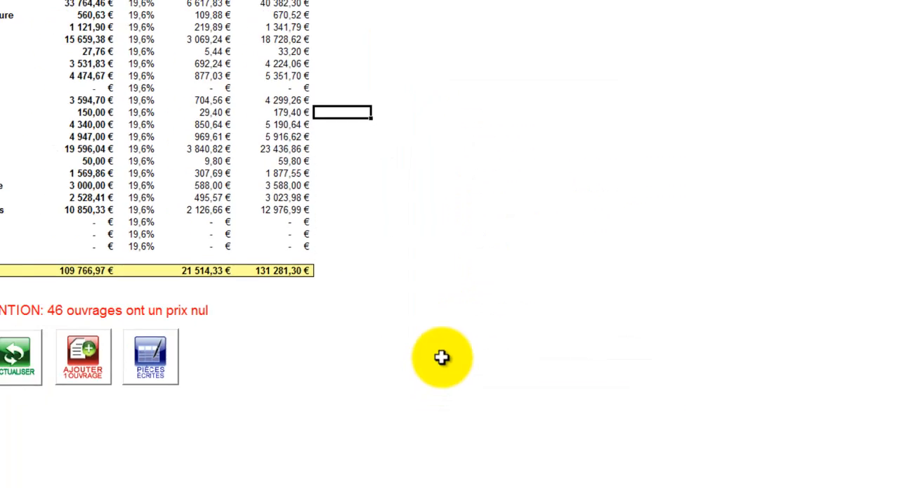
- On sheet Lot 01-GO, set the Installation de chantier quantities to 1 for Implantation, 100 for Clôture du chantier and 1 for Panneau de chantier
click(7, 481)
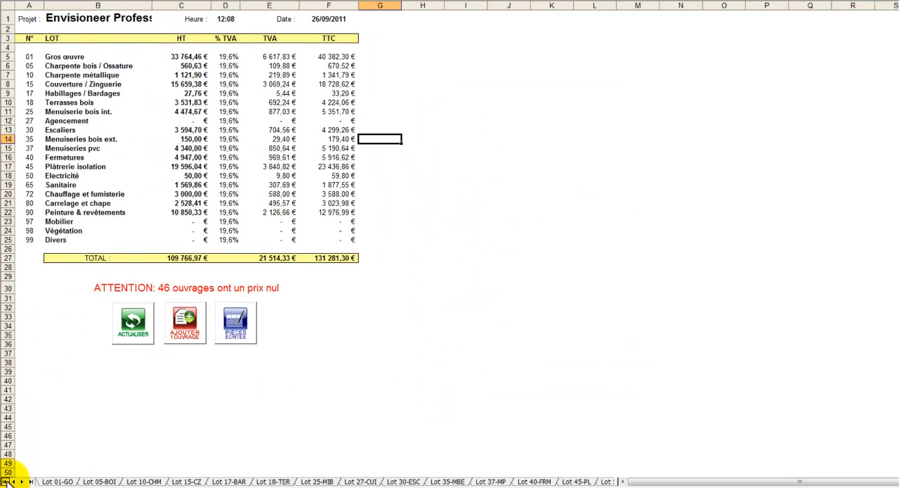
click(58, 482)
click(311, 78)
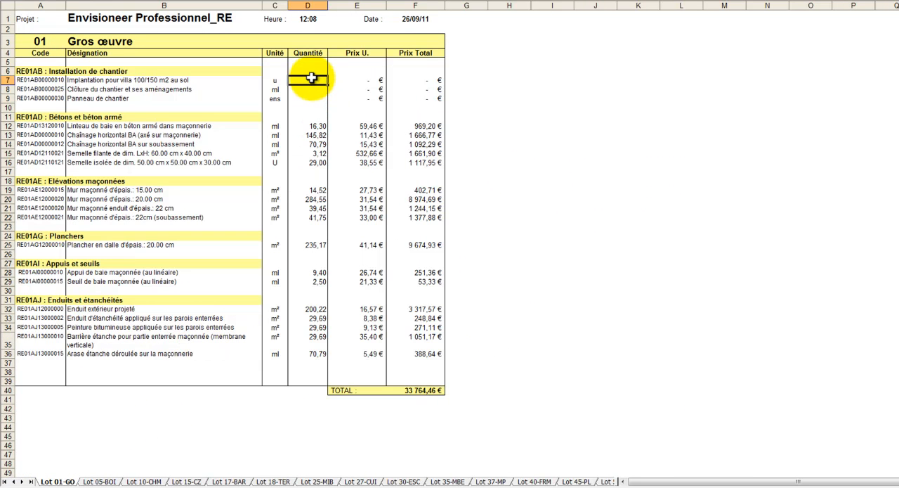
text(1)
click(312, 89)
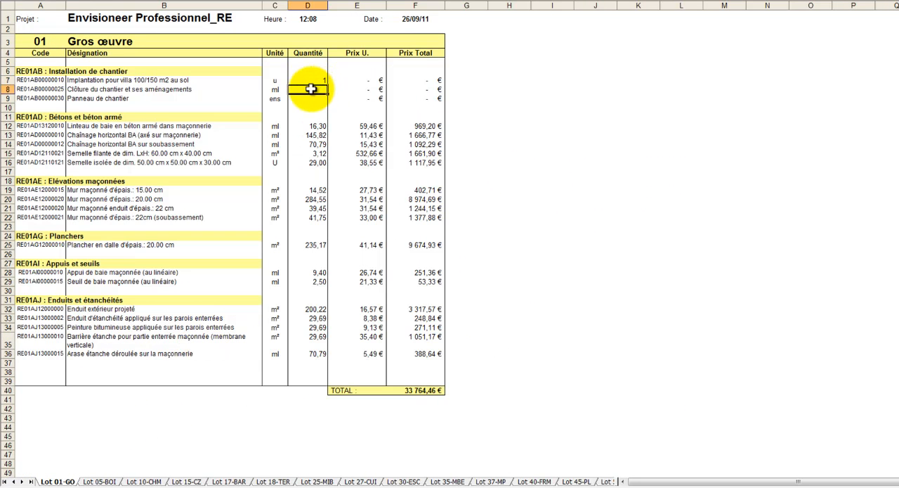
text(1,)
text(00)
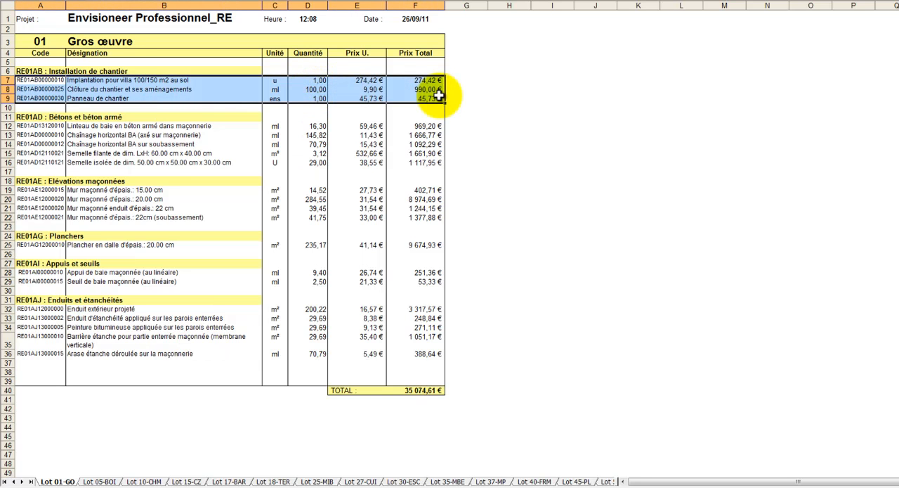
- Start the Pièces Ecrites from the Synthèse sheet with document type 04.DQE ou Devis + Descriptif, and fill in the Affaire N°
click(30, 482)
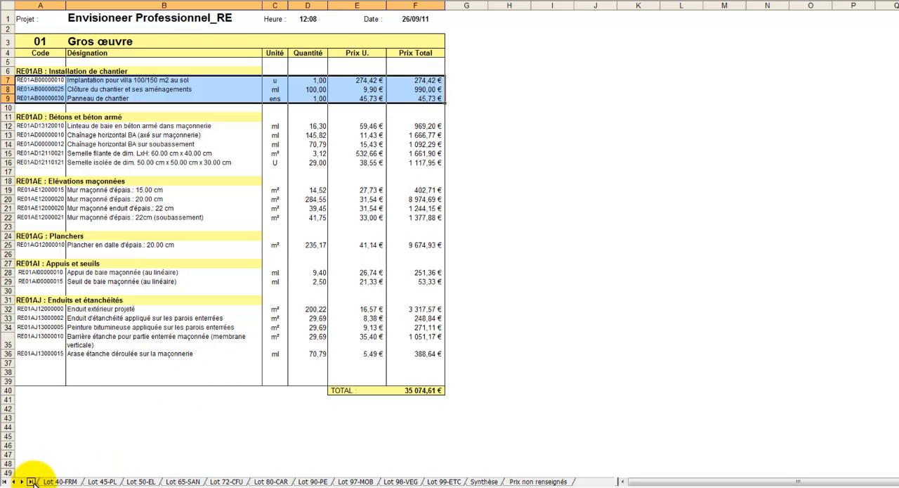
click(482, 482)
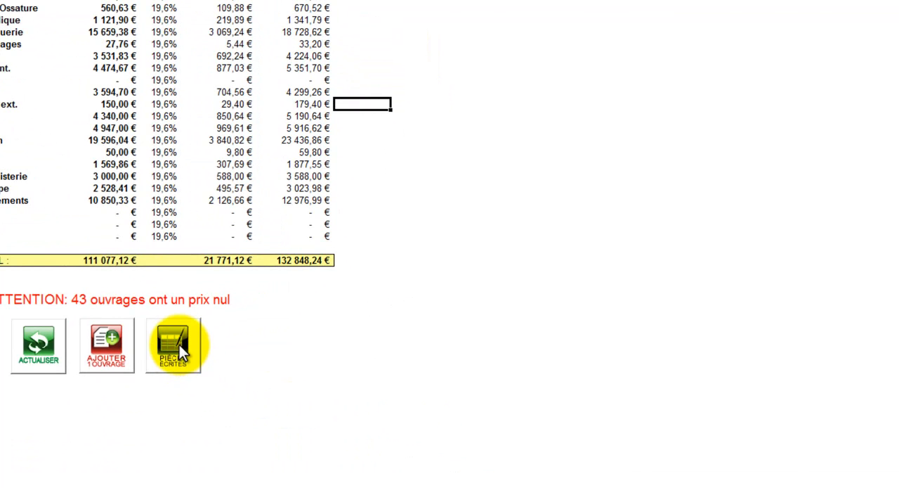
click(179, 345)
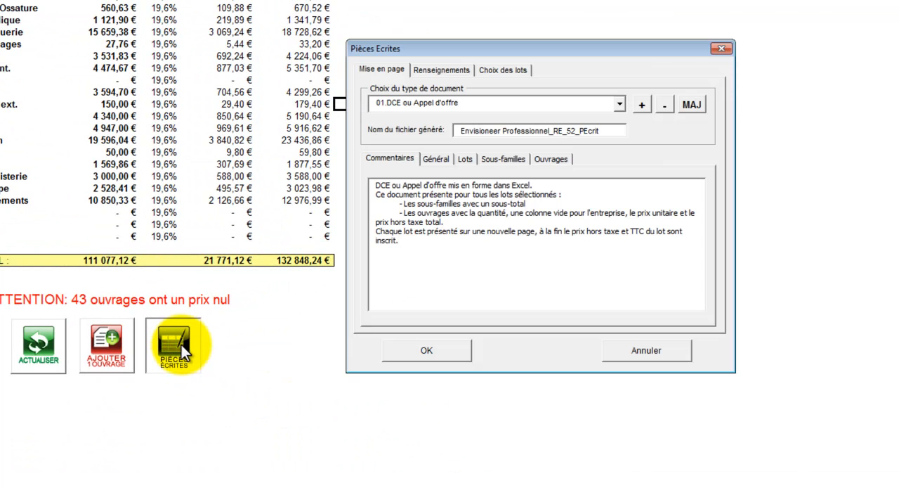
click(620, 104)
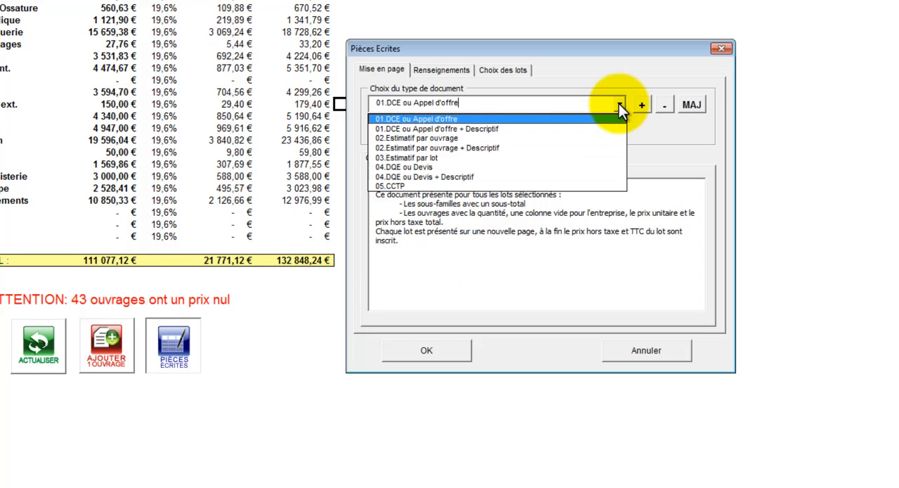
click(600, 176)
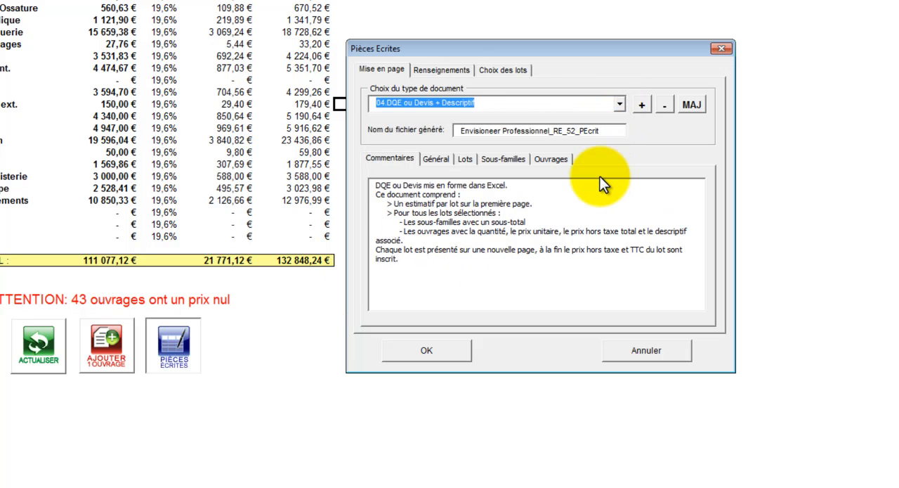
click(458, 72)
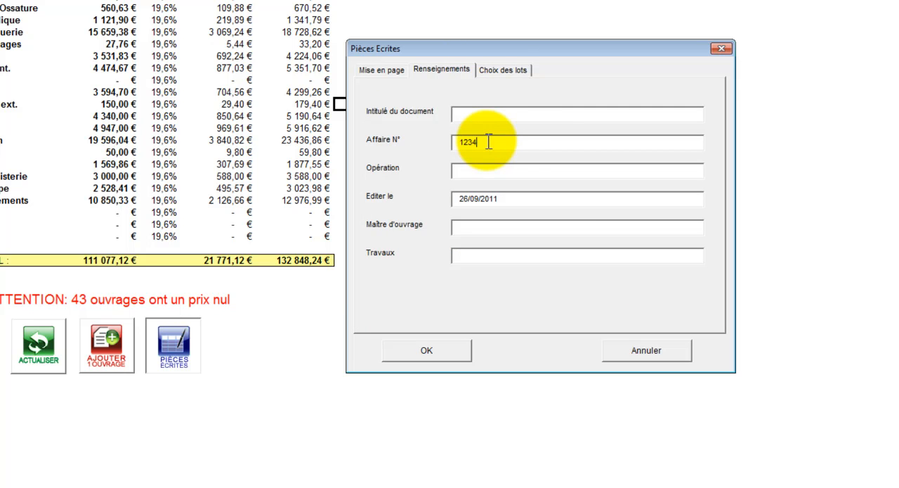
- Include only Lot 01-Gros œuvre and Lot 45-Plâtrerie isolation in the written documents, and generate the quote
click(506, 71)
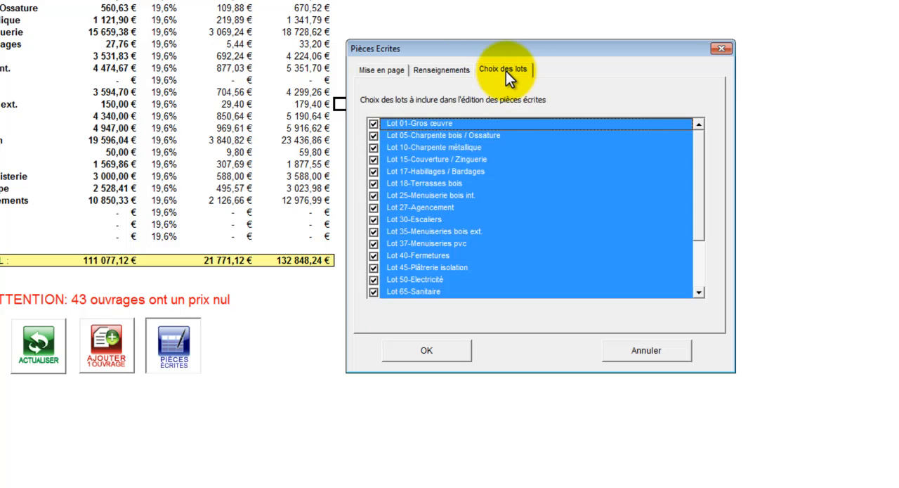
click(400, 137)
click(407, 148)
click(412, 159)
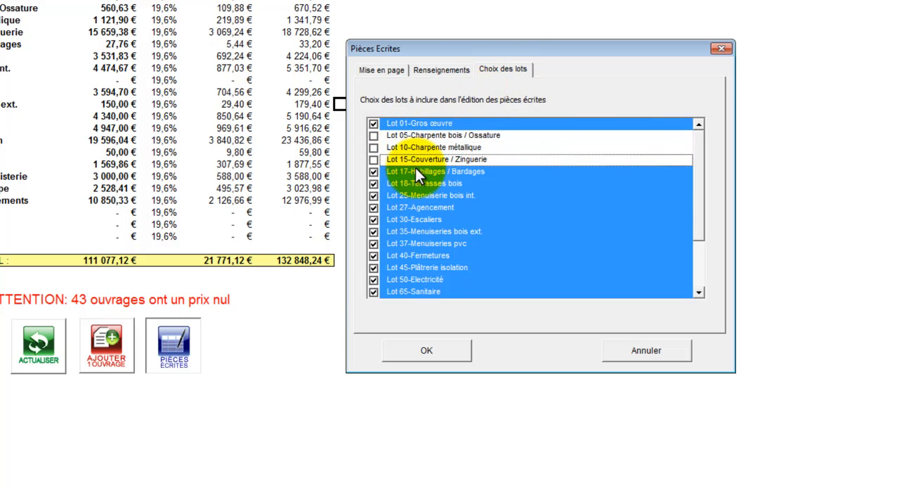
click(416, 171)
click(419, 182)
click(421, 194)
click(422, 207)
click(424, 218)
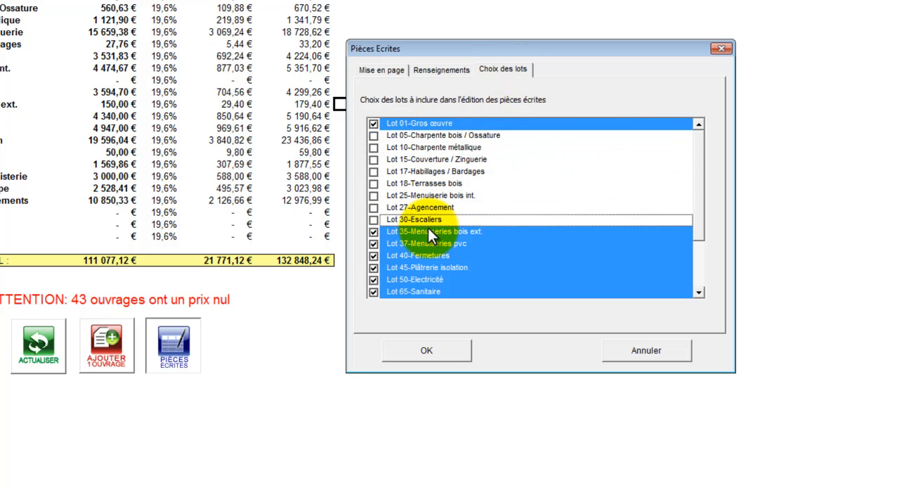
click(427, 229)
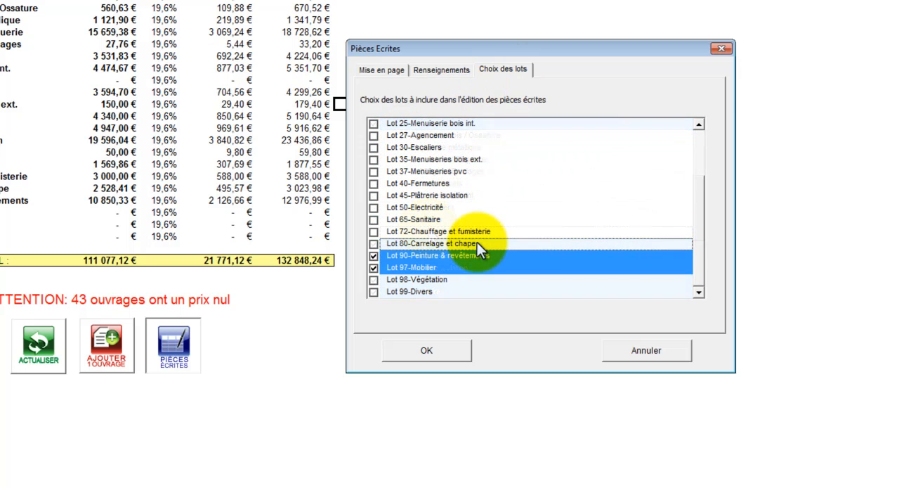
click(475, 255)
click(471, 266)
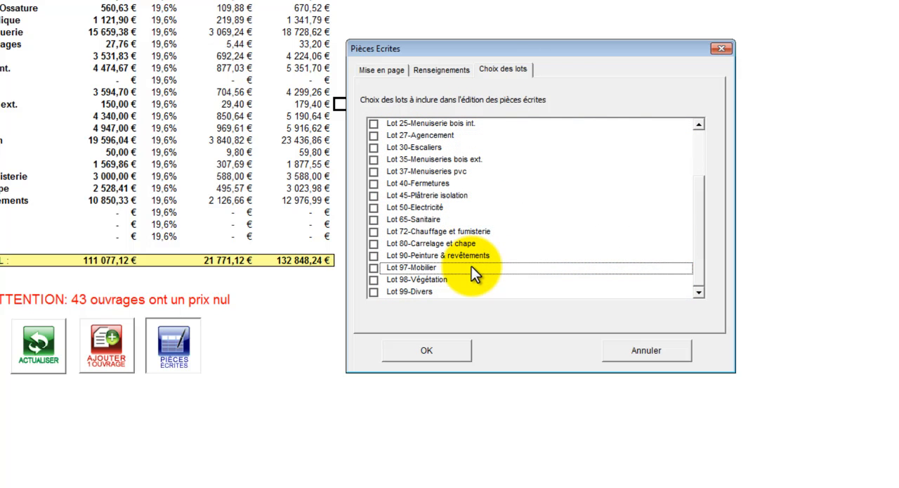
click(373, 196)
click(452, 351)
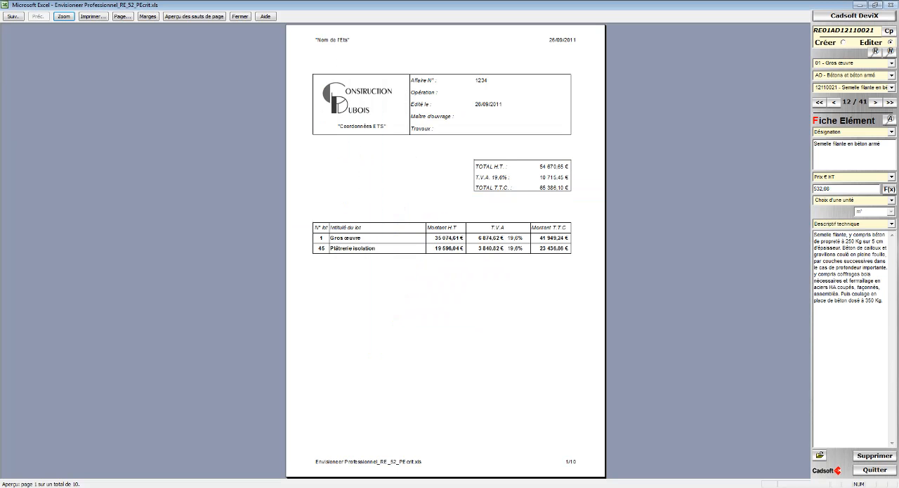
- Examine the pages of the generated quote, checking the lot totals, item prices and descriptions for Gros œuvre and Plâtrerie isolation
scroll(445, 251, down, 1)
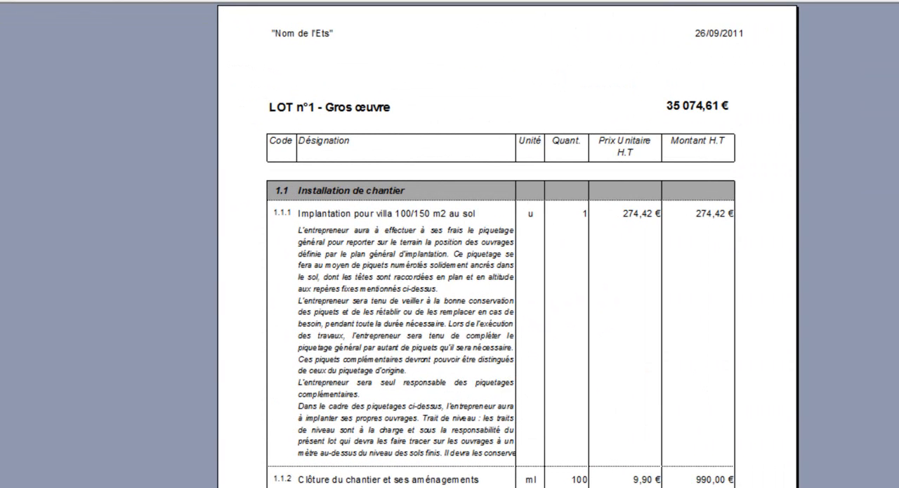
scroll(445, 251, down, 1)
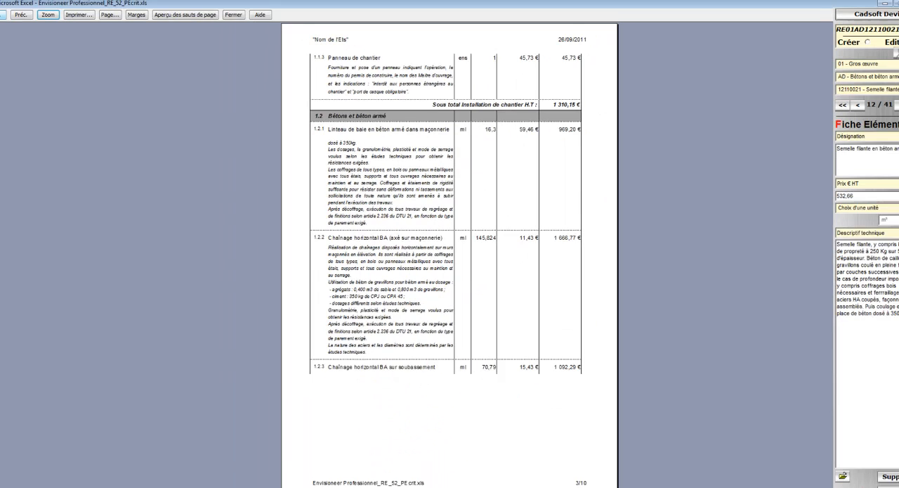
scroll(506, 414, down, 1)
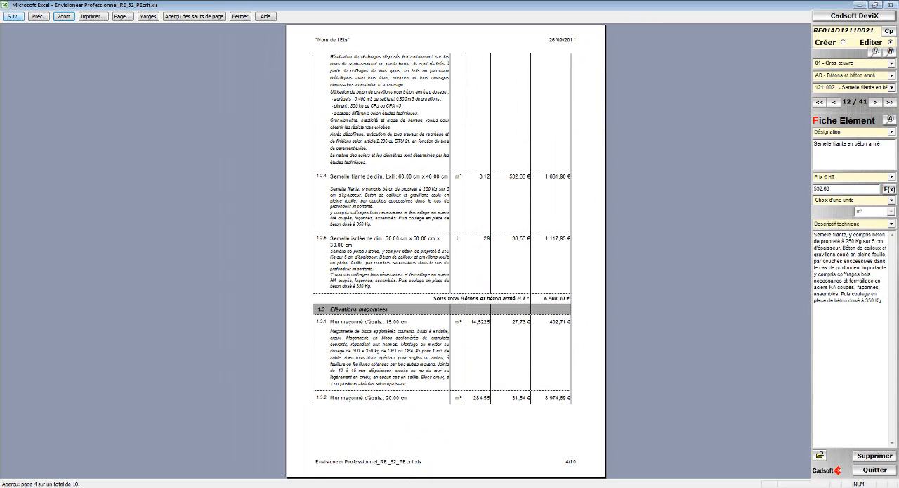
scroll(445, 251, down, 2)
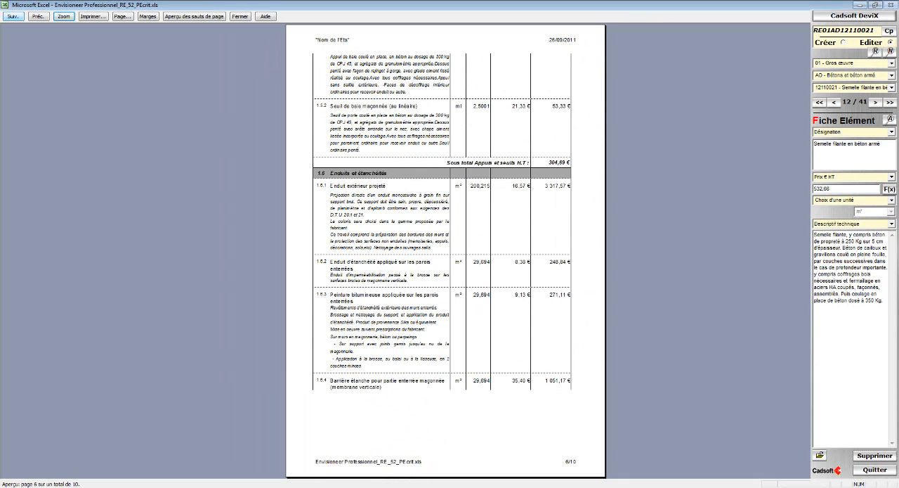
scroll(445, 250, down, 1)
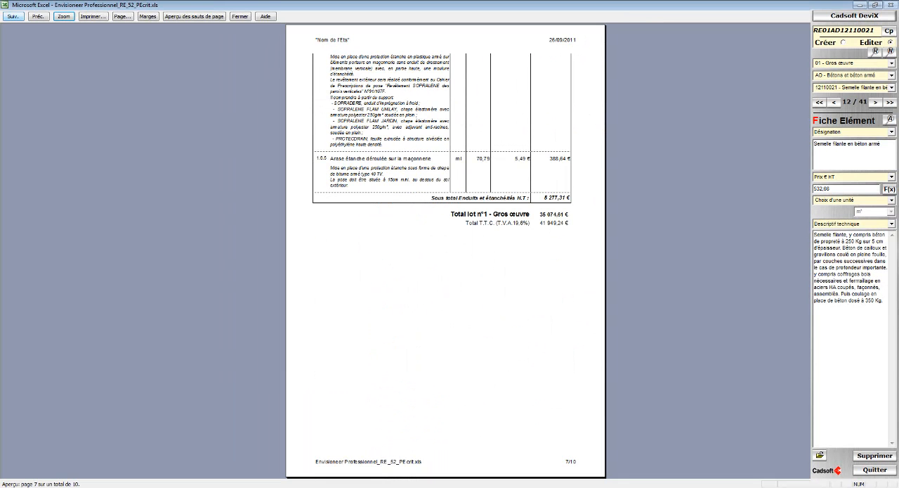
scroll(446, 251, down, 1)
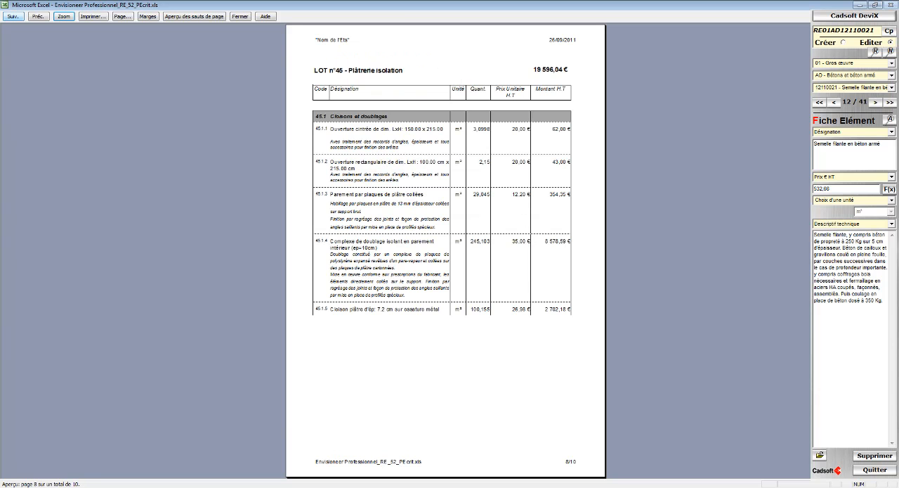
click(13, 16)
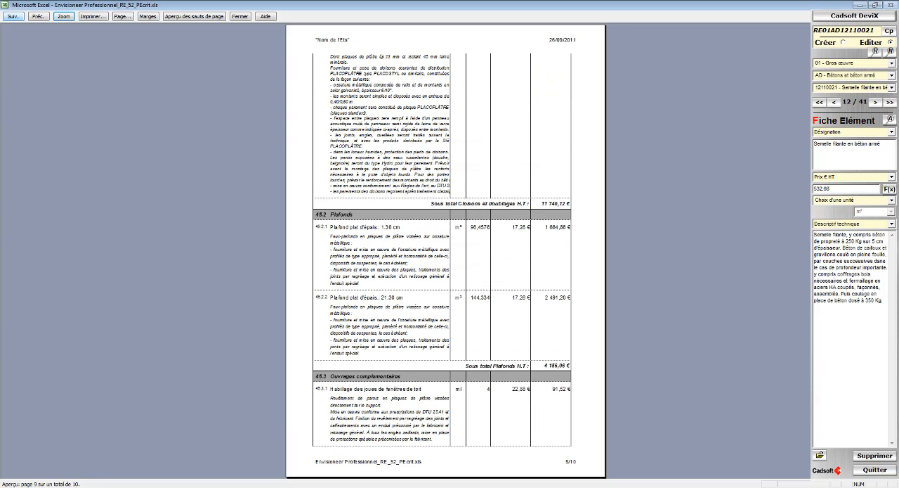
click(13, 16)
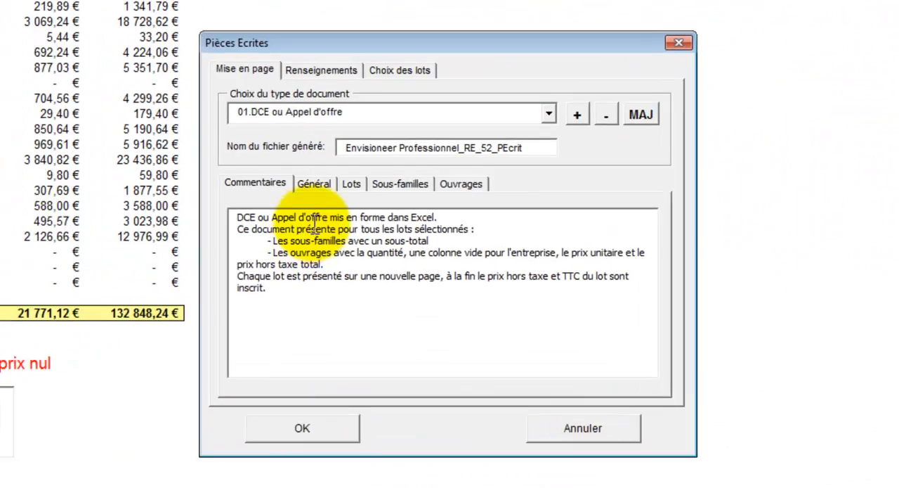
- Choose 05.CCTP as the document type for the Pièces Ecrites and open its Renseignements
click(548, 113)
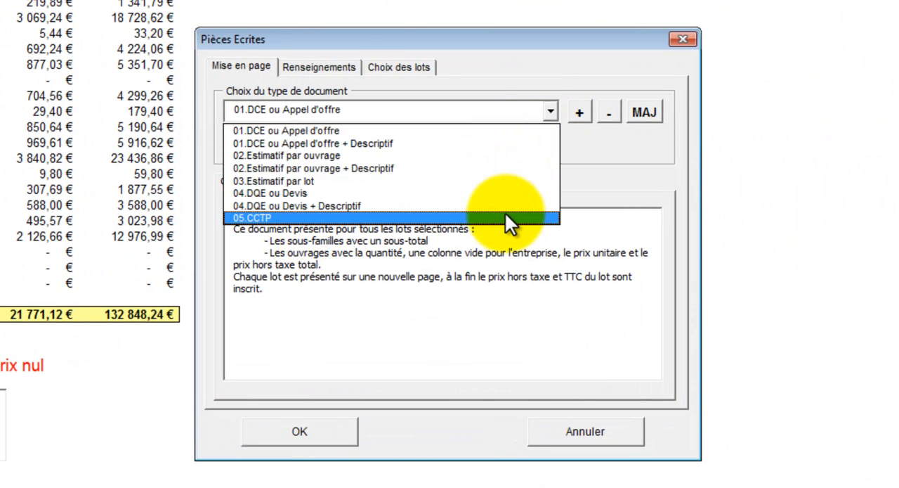
click(505, 216)
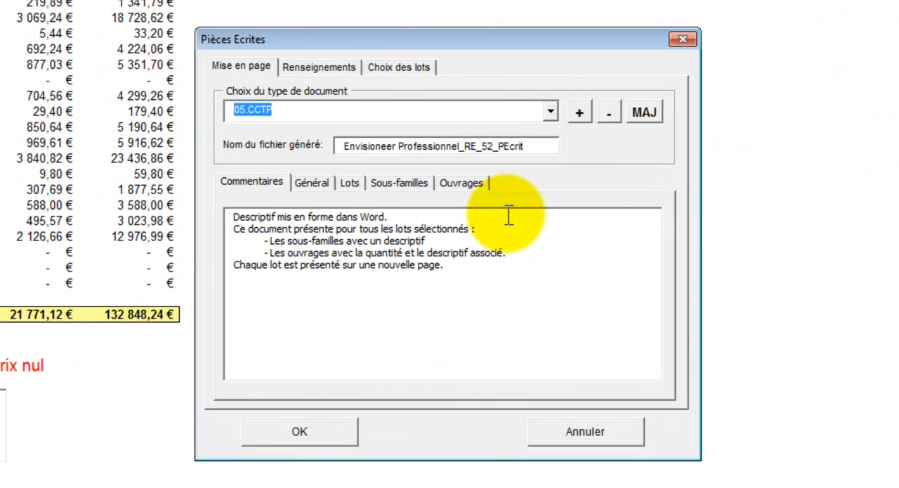
click(341, 70)
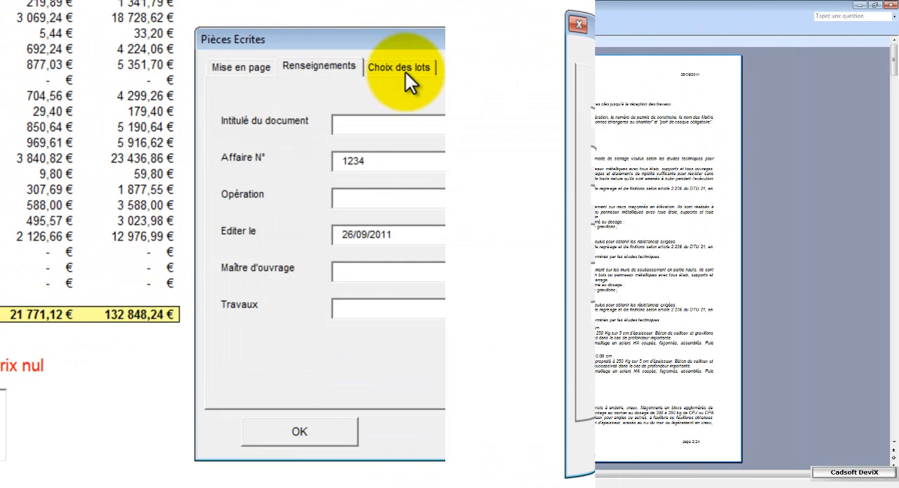